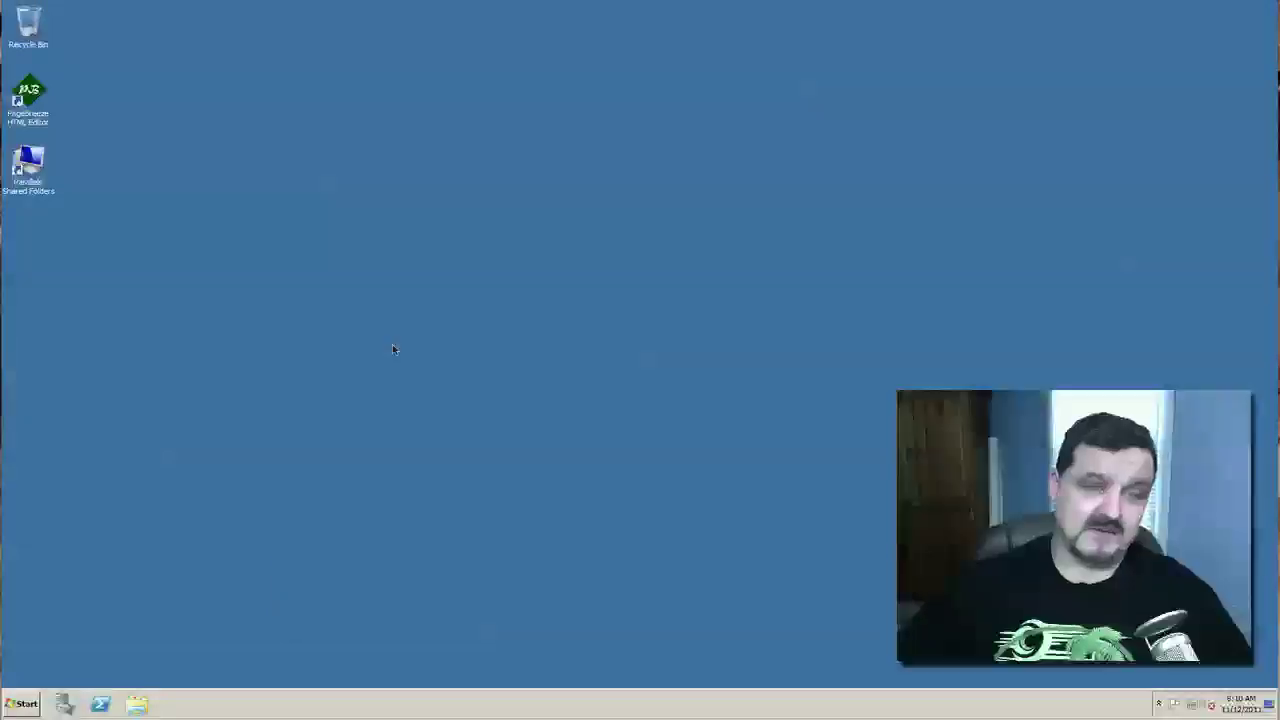
# Step: Launch Group Policy Management from Administrative Tools and reposition its window
pyautogui.click(26, 705)
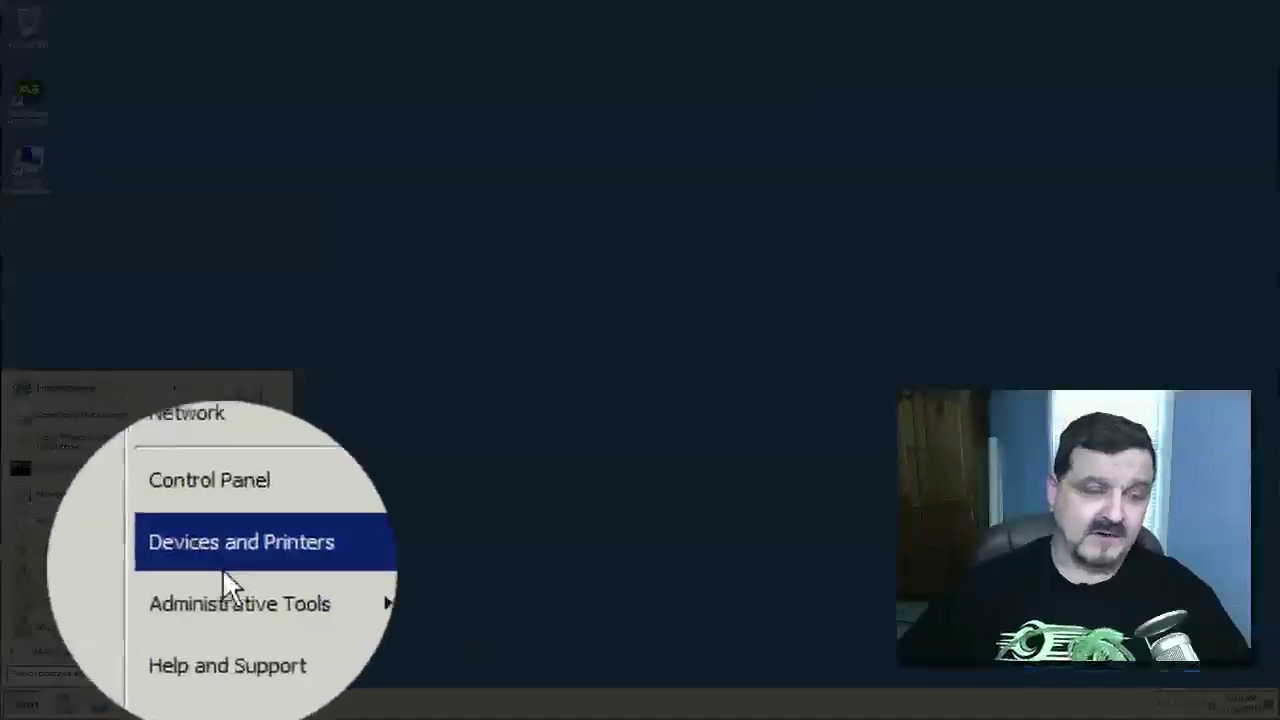
pyautogui.moveTo(229, 584)
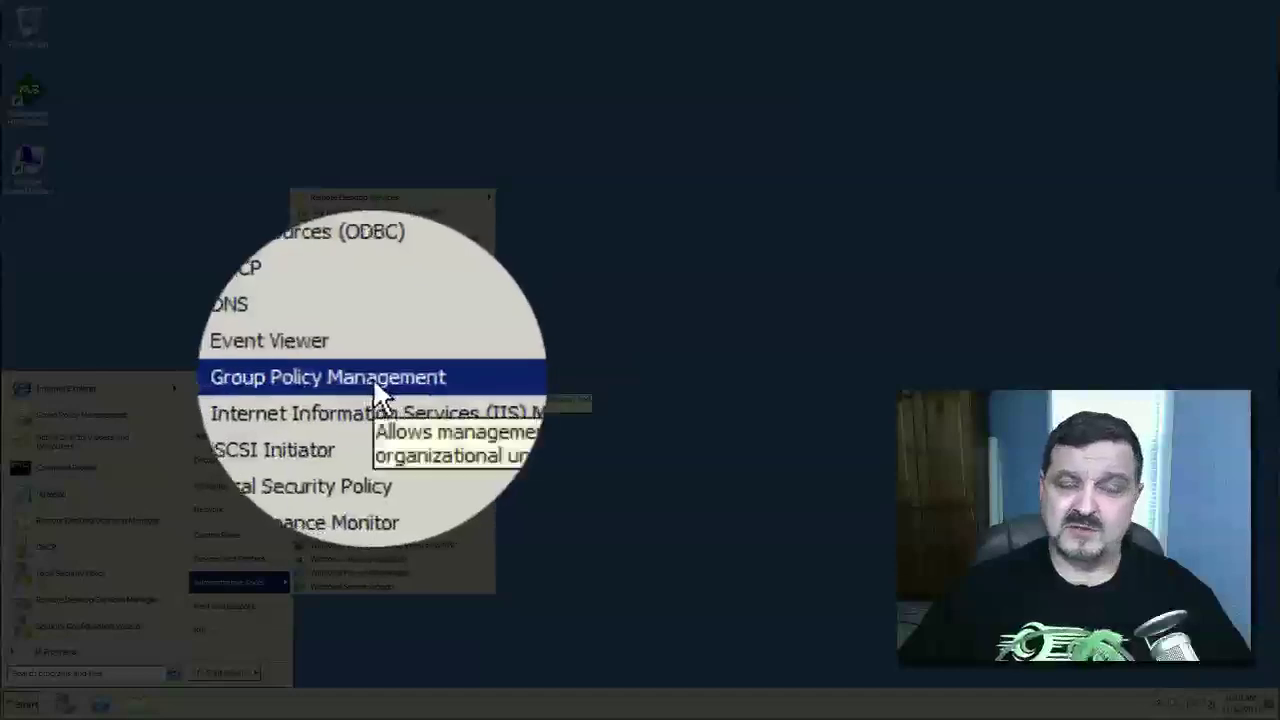
pyautogui.click(372, 377)
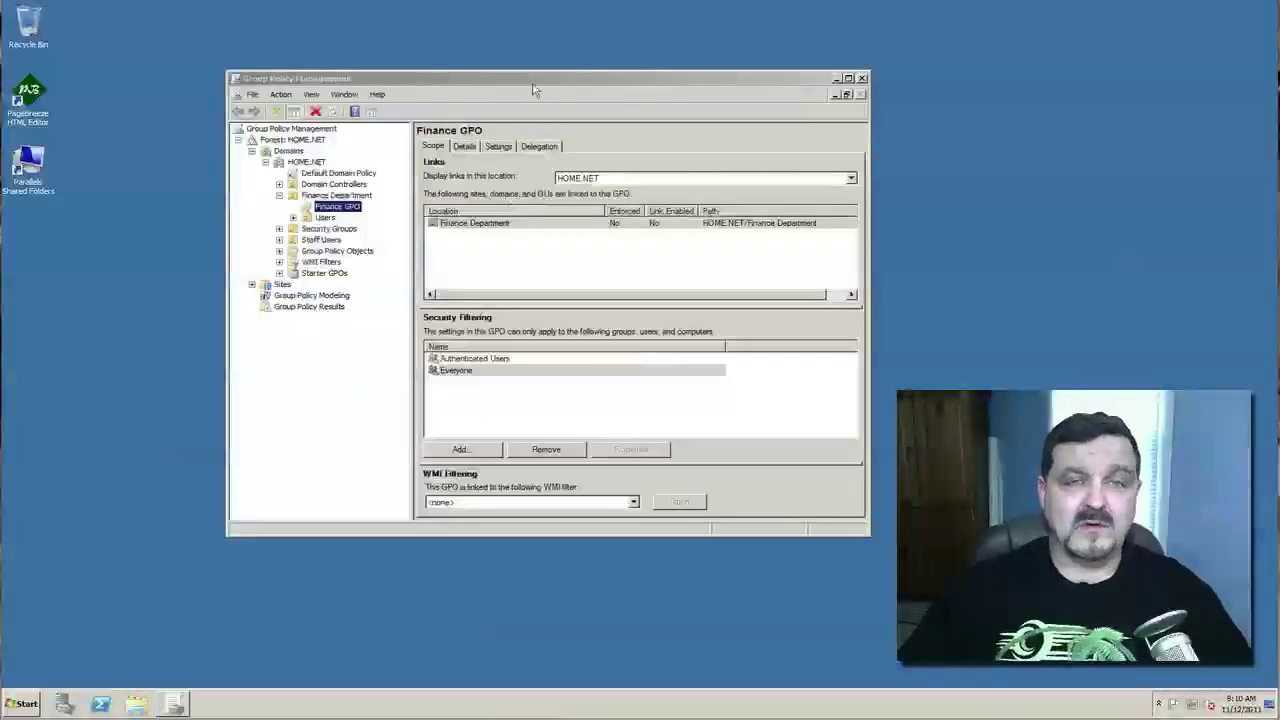
pyautogui.moveTo(535, 80); pyautogui.dragTo(600, 109)
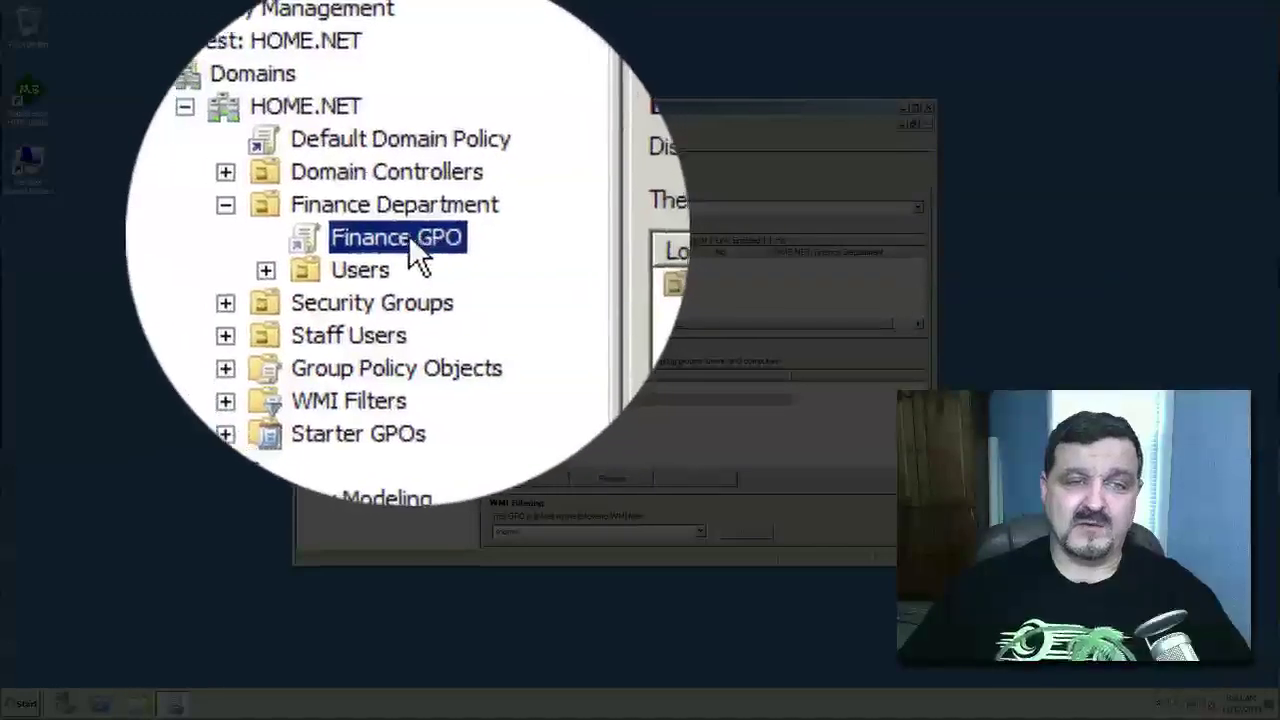
# Step: Open the Finance GPO in Group Policy Management Editor and place the editor over the console
pyautogui.rightClick(409, 235)
pyautogui.click(428, 237)
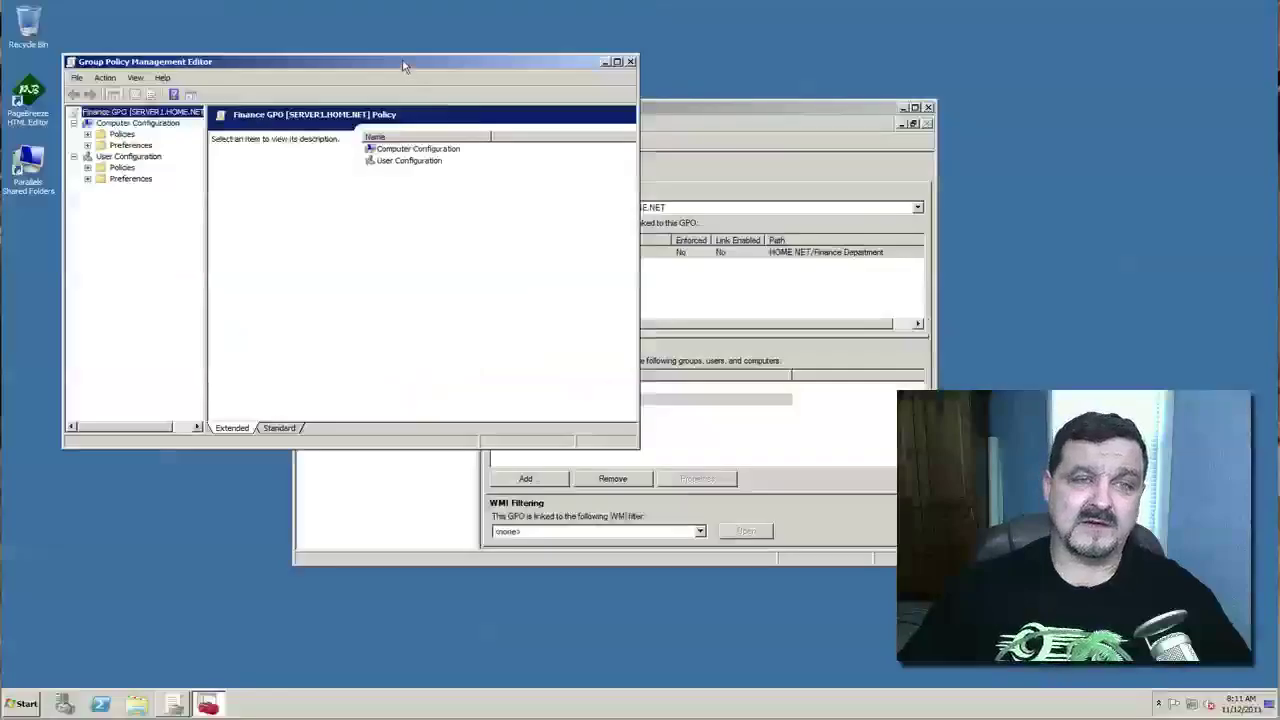
pyautogui.moveTo(403, 65); pyautogui.dragTo(675, 150)
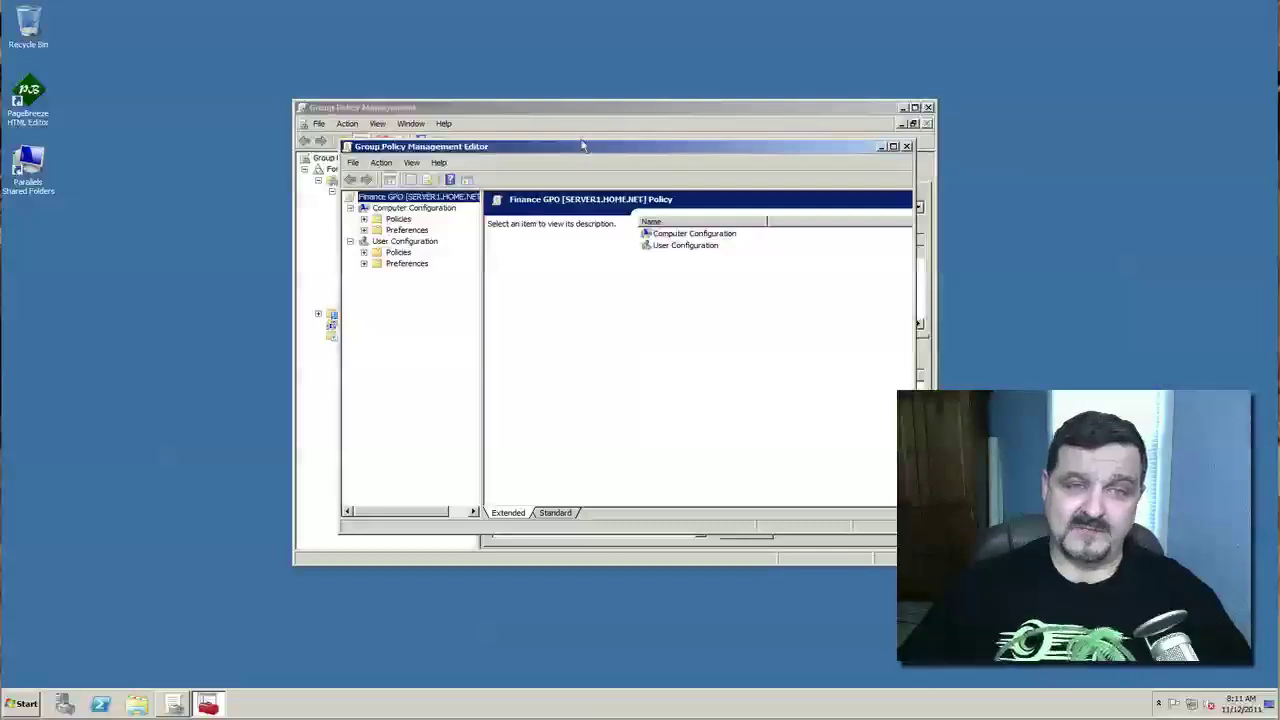
pyautogui.moveTo(582, 146); pyautogui.dragTo(584, 131)
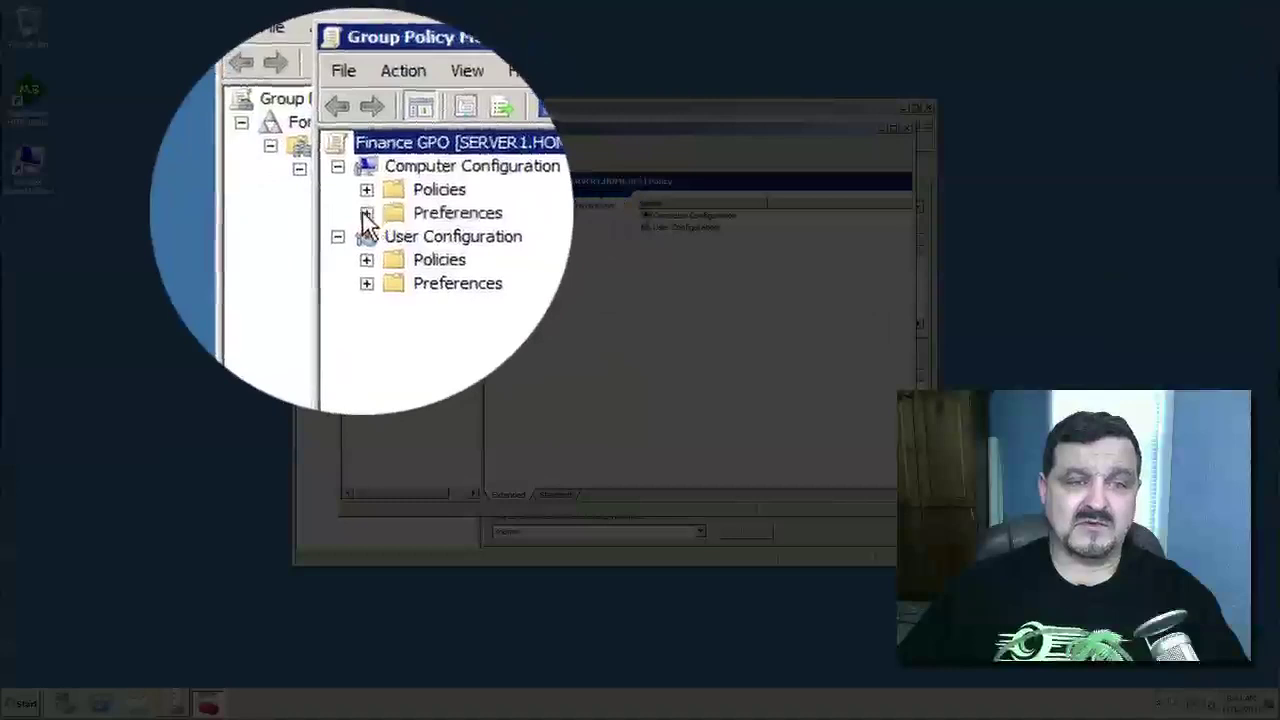
# Step: Navigate to Computer Configuration > Preferences > Windows Settings > Shortcuts
pyautogui.click(367, 215)
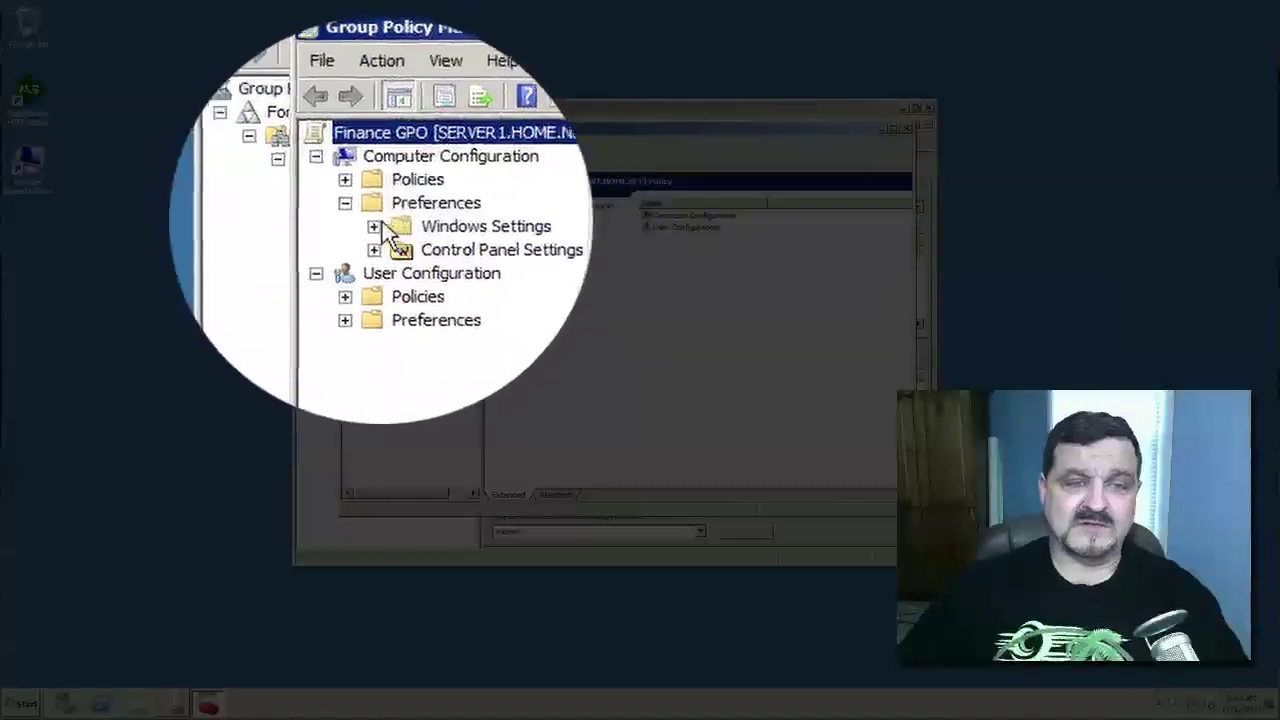
pyautogui.click(378, 225)
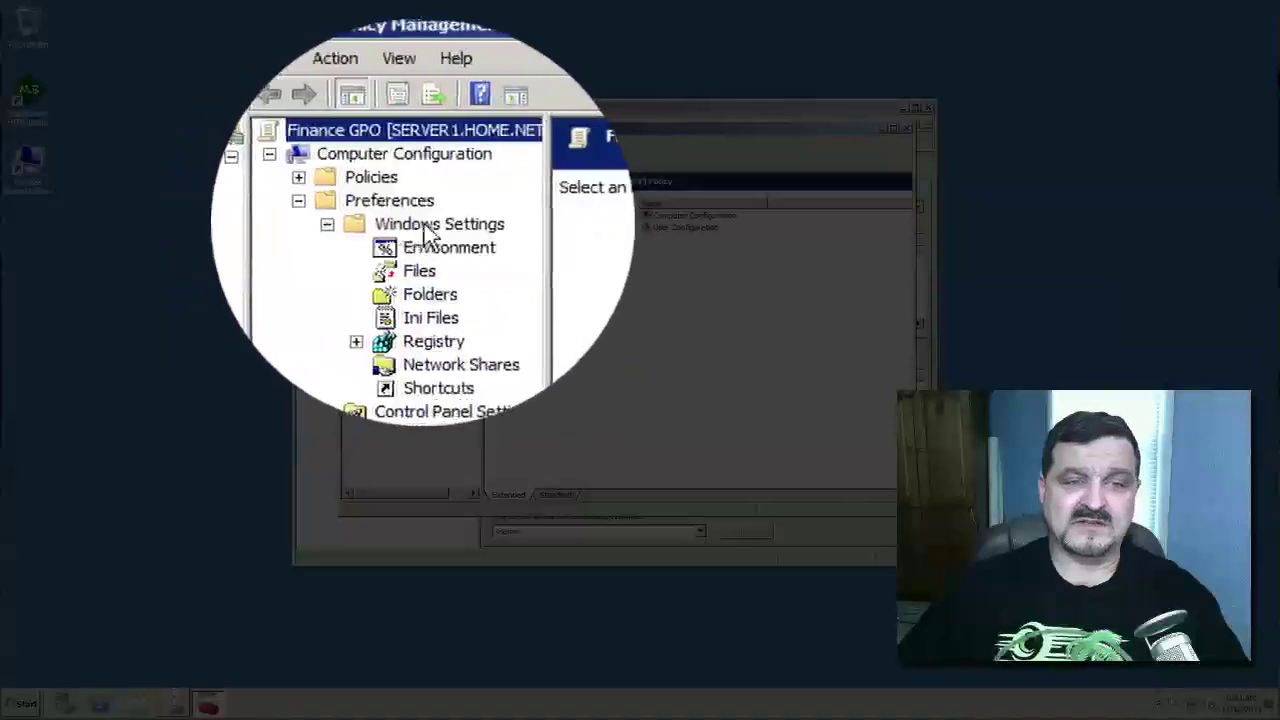
pyautogui.click(432, 306)
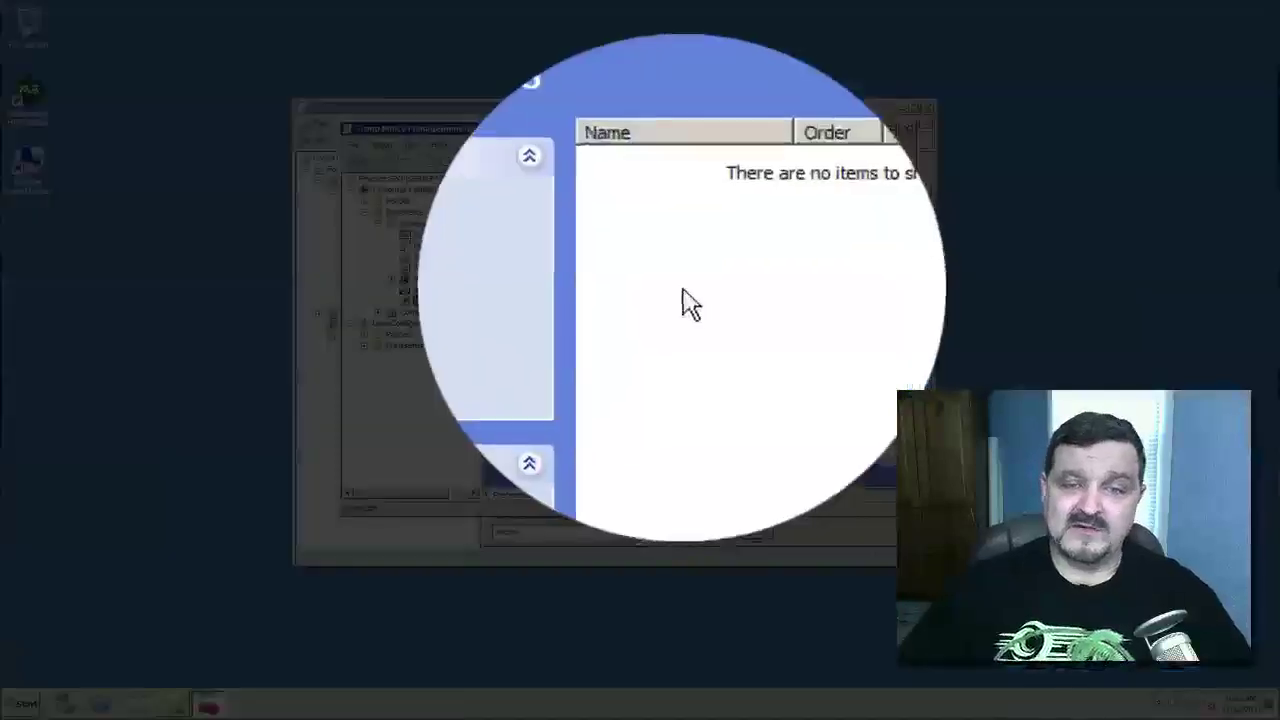
# Step: Start a new Shortcut preference in the Shortcuts pane with its action set to Create
pyautogui.rightClick(690, 300)
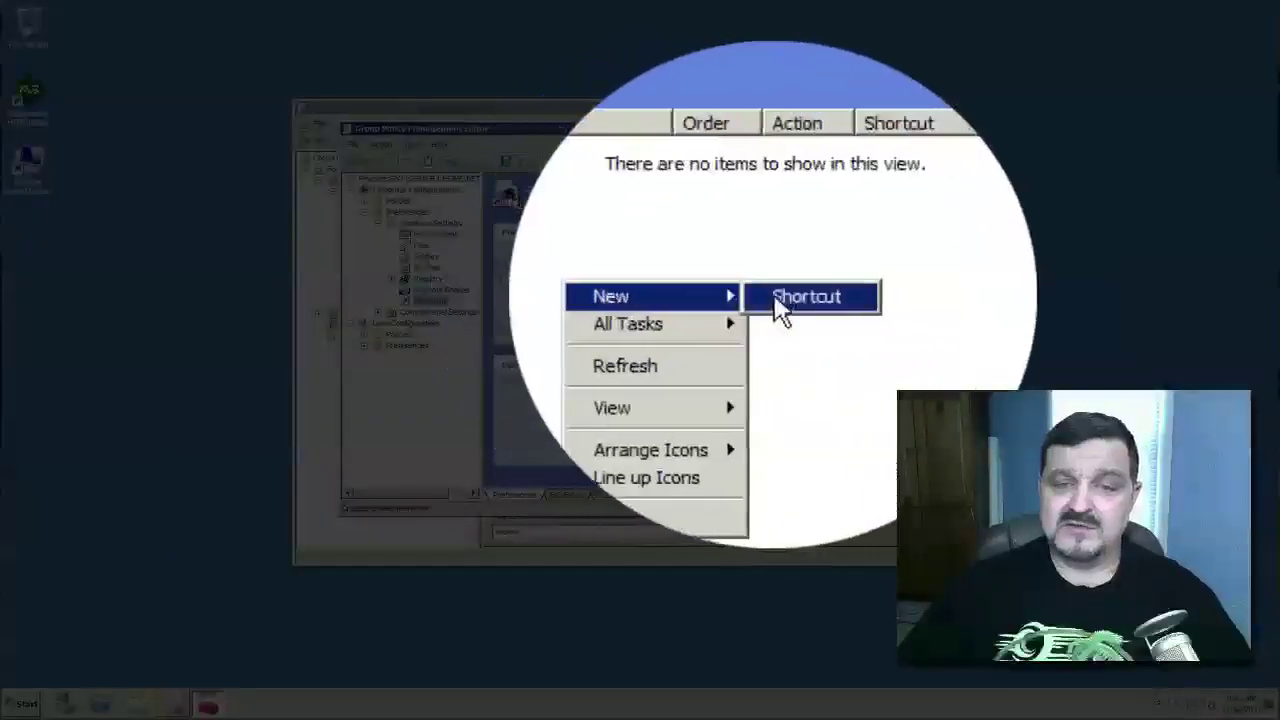
pyautogui.click(778, 302)
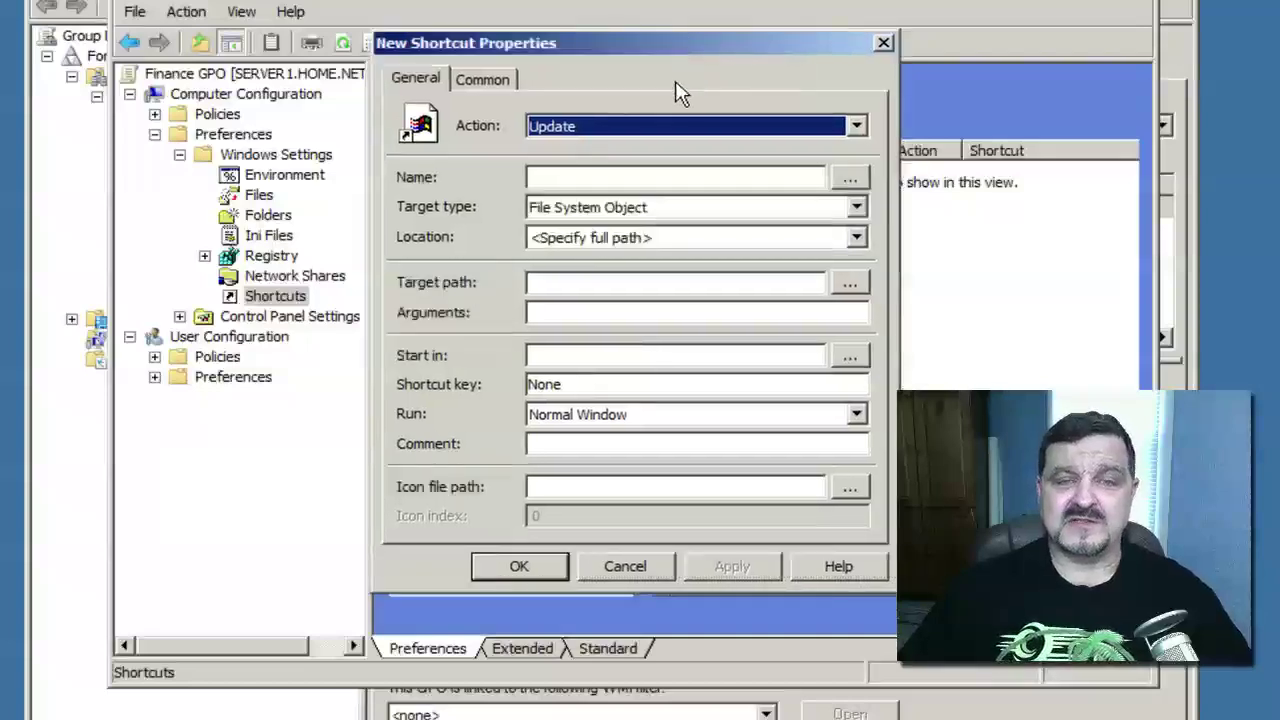
pyautogui.click(858, 126)
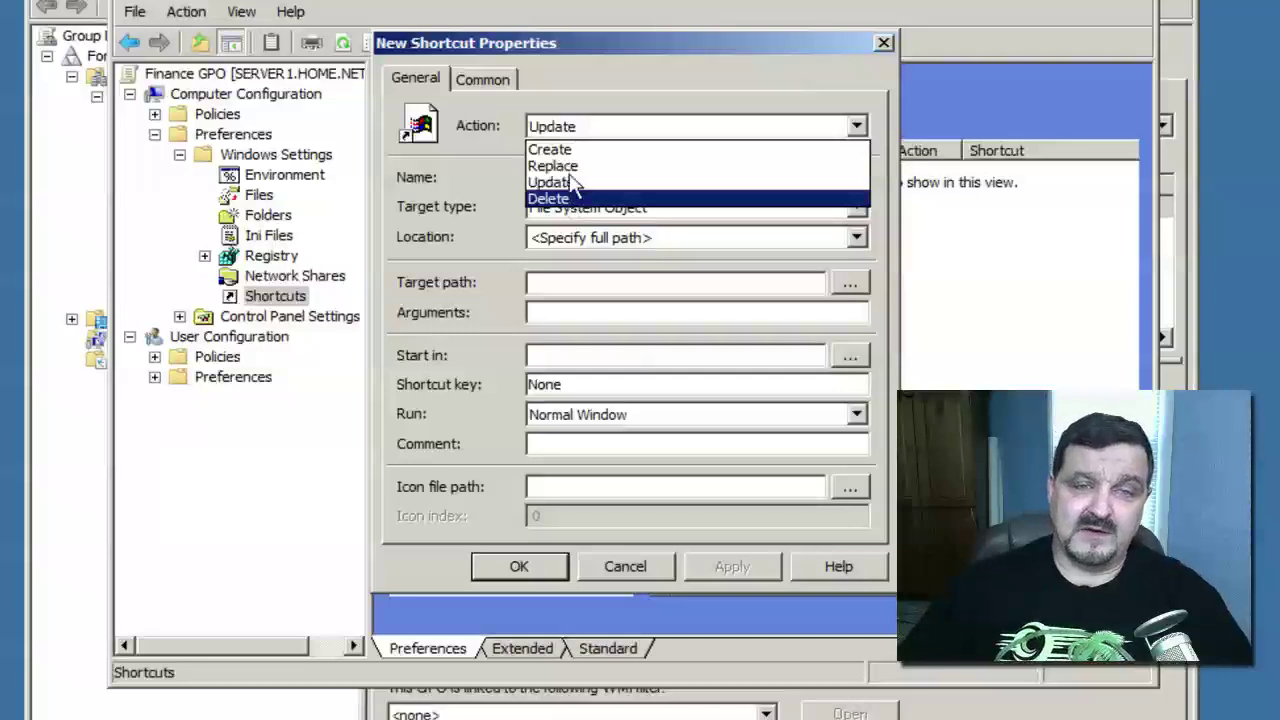
pyautogui.click(568, 150)
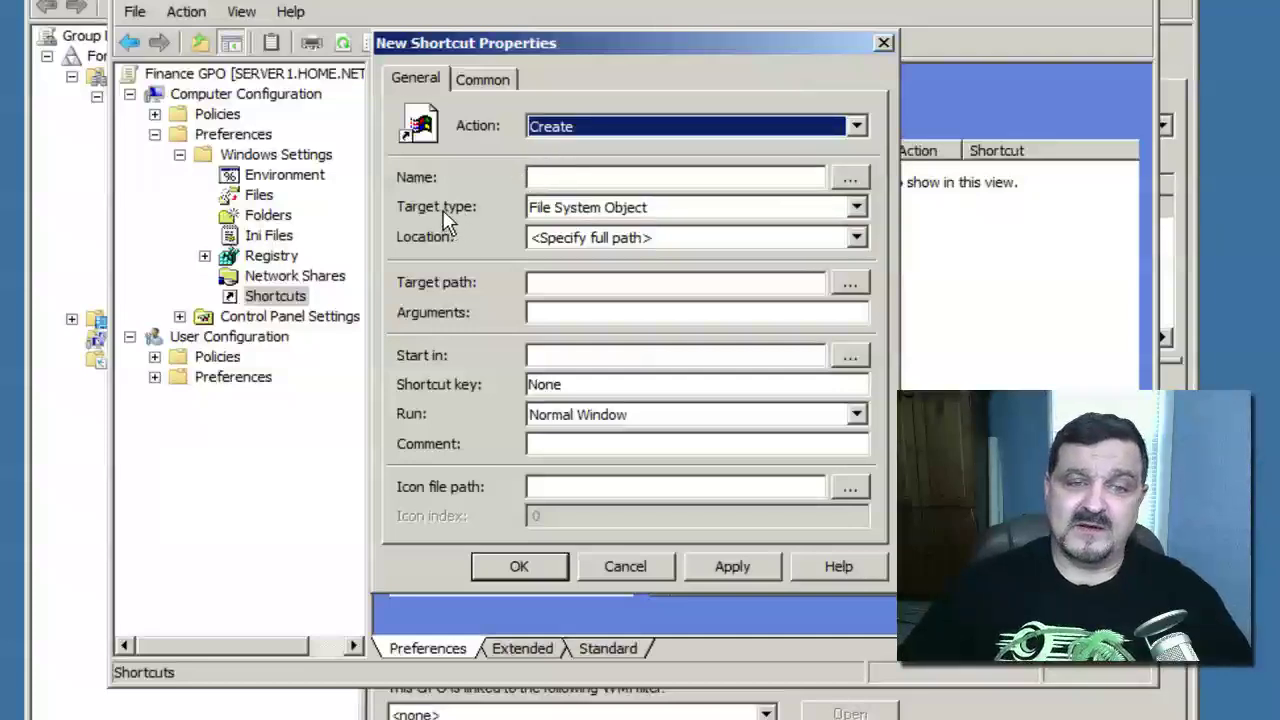
pyautogui.click(857, 207)
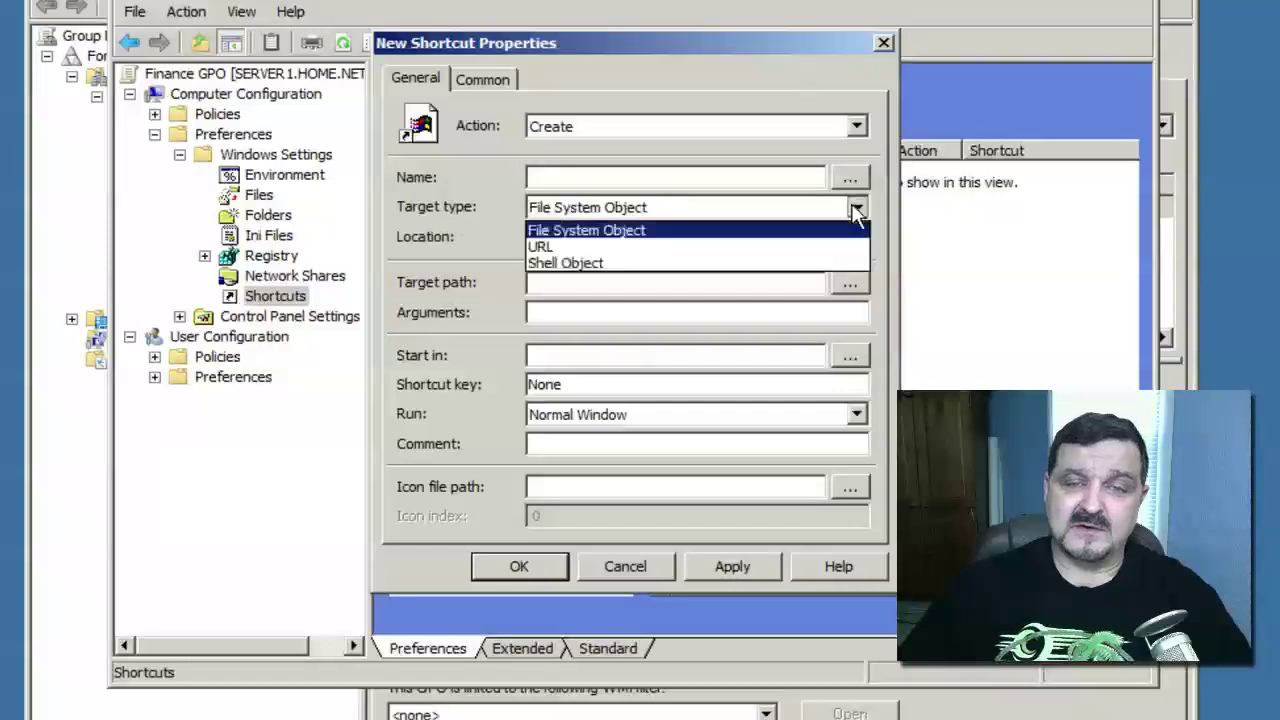
# Step: Set the shortcut's target type to URL and name it Google
pyautogui.click(549, 246)
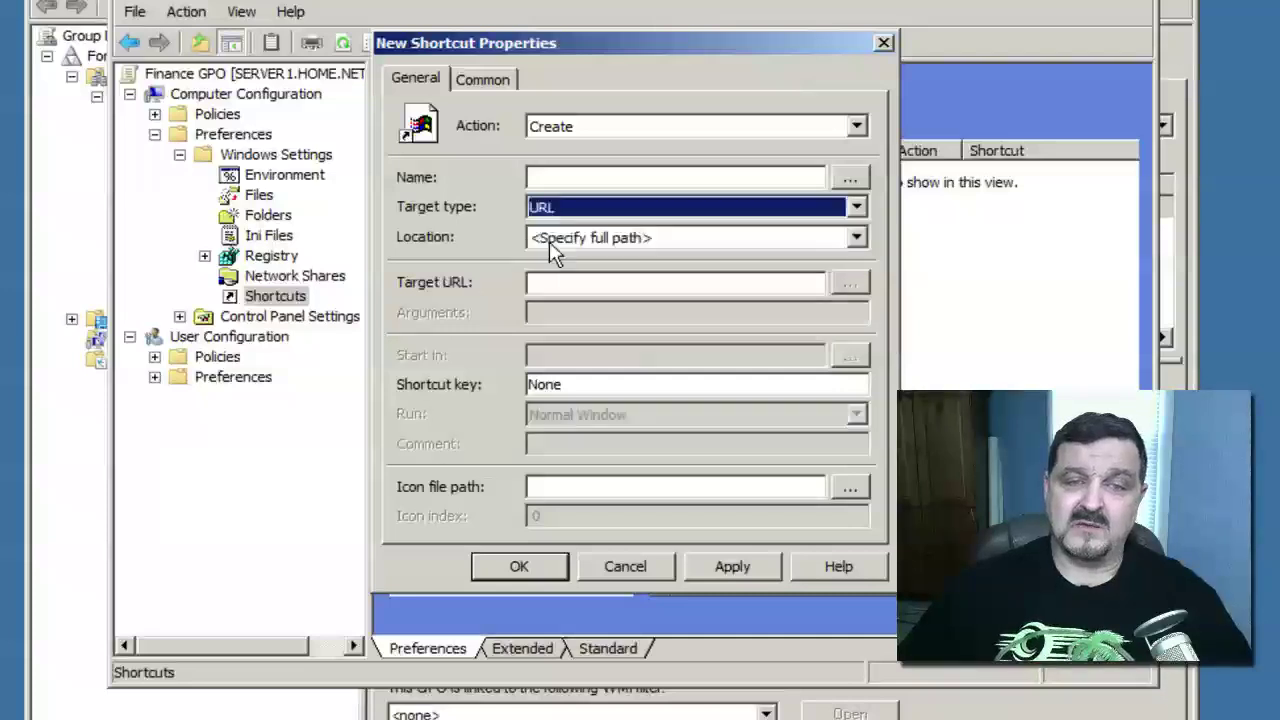
pyautogui.click(580, 177)
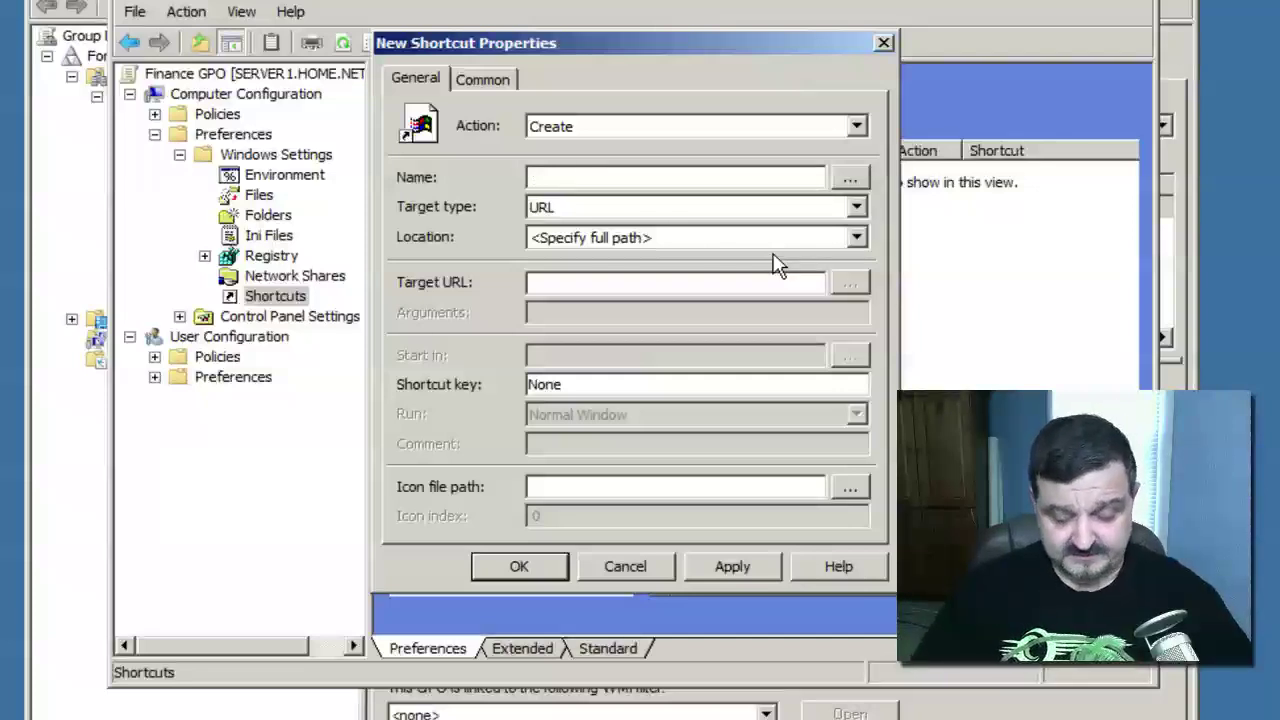
pyautogui.write('Google')
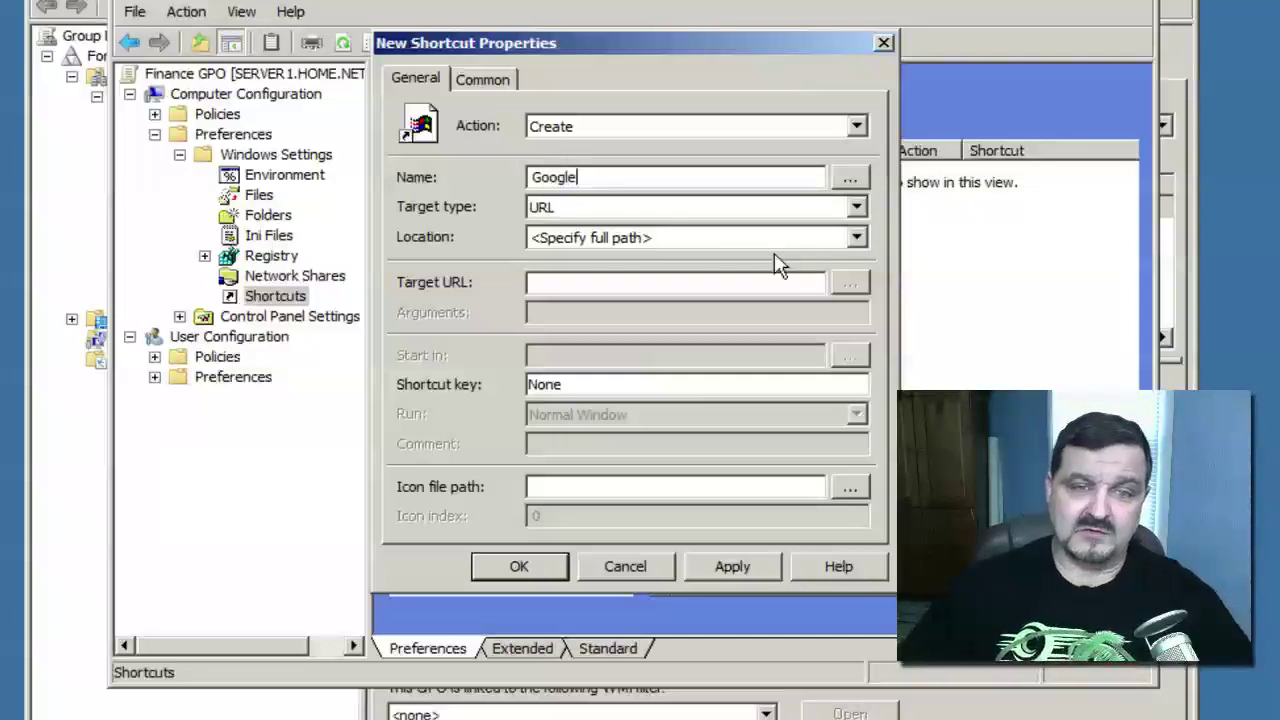
pyautogui.click(739, 237)
pyautogui.click(740, 238)
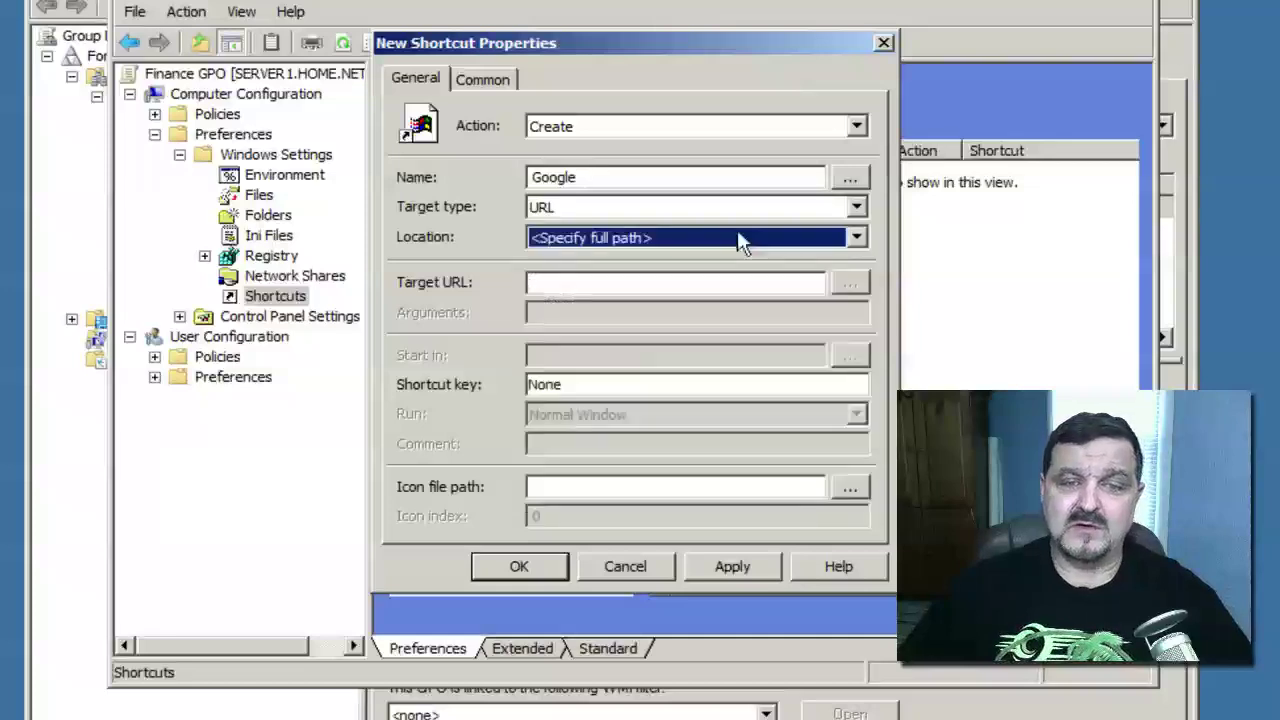
pyautogui.click(740, 238)
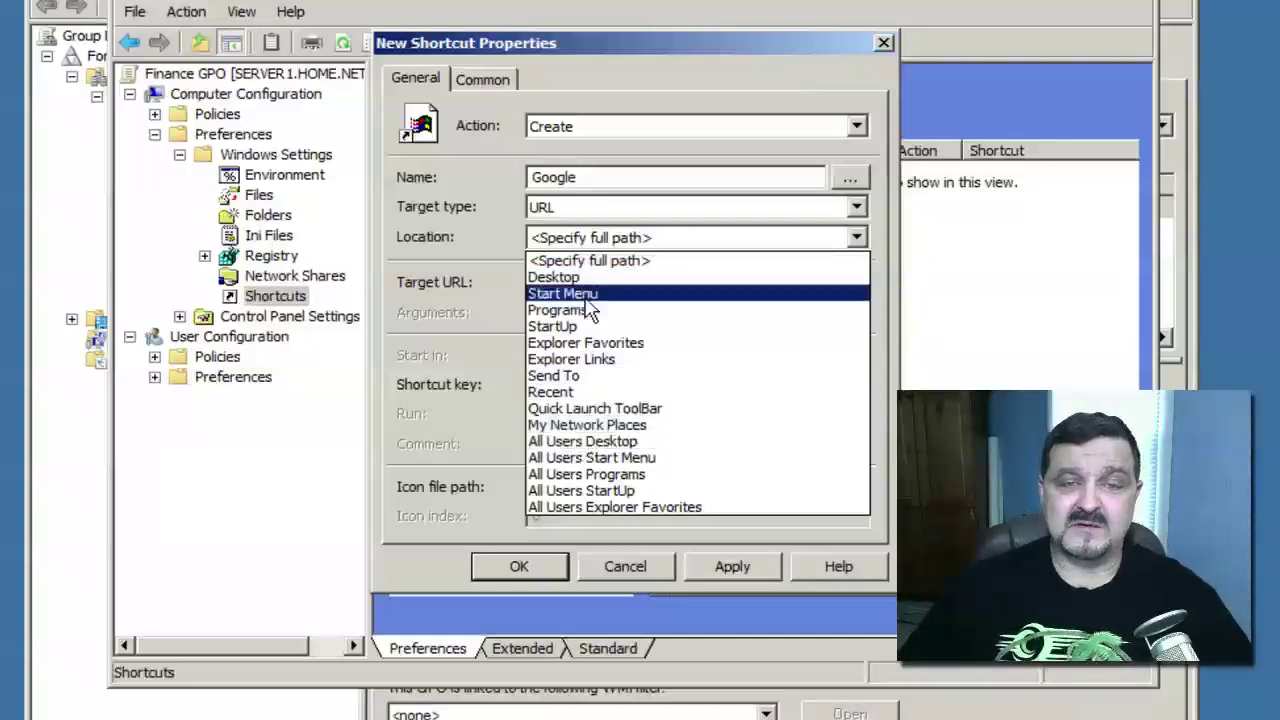
pyautogui.click(600, 442)
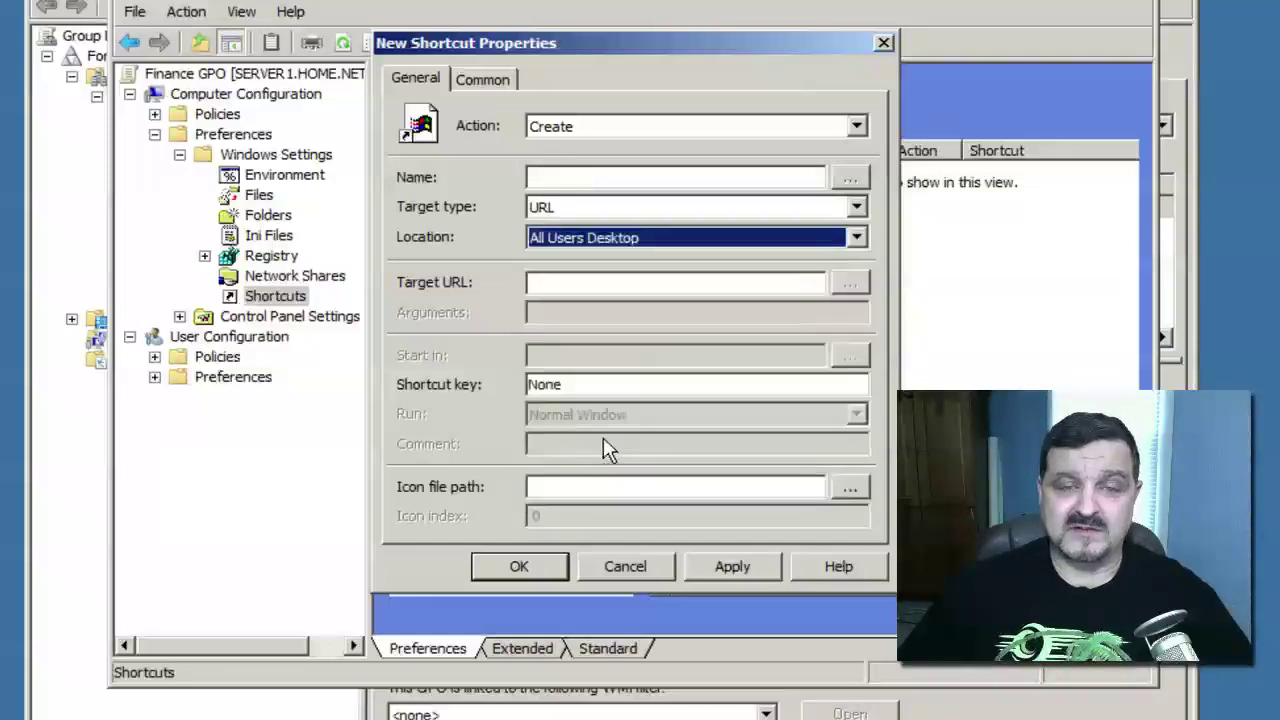
pyautogui.click(600, 283)
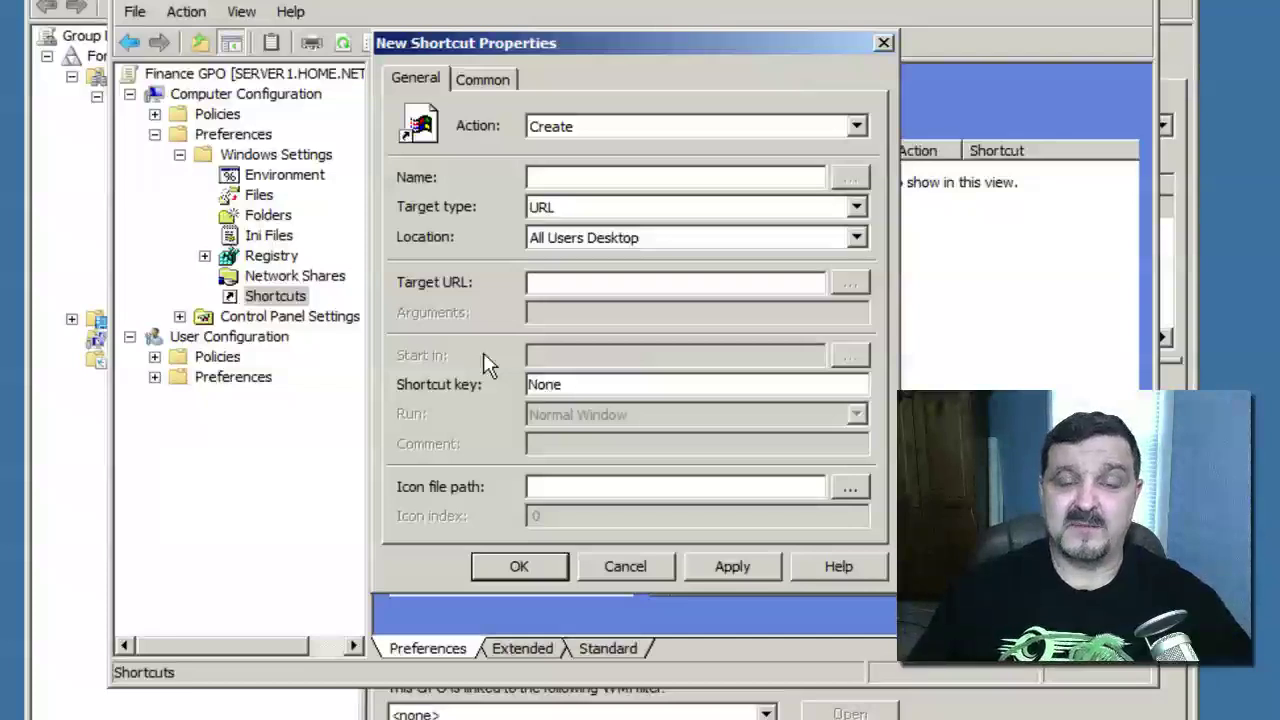
pyautogui.write('h')
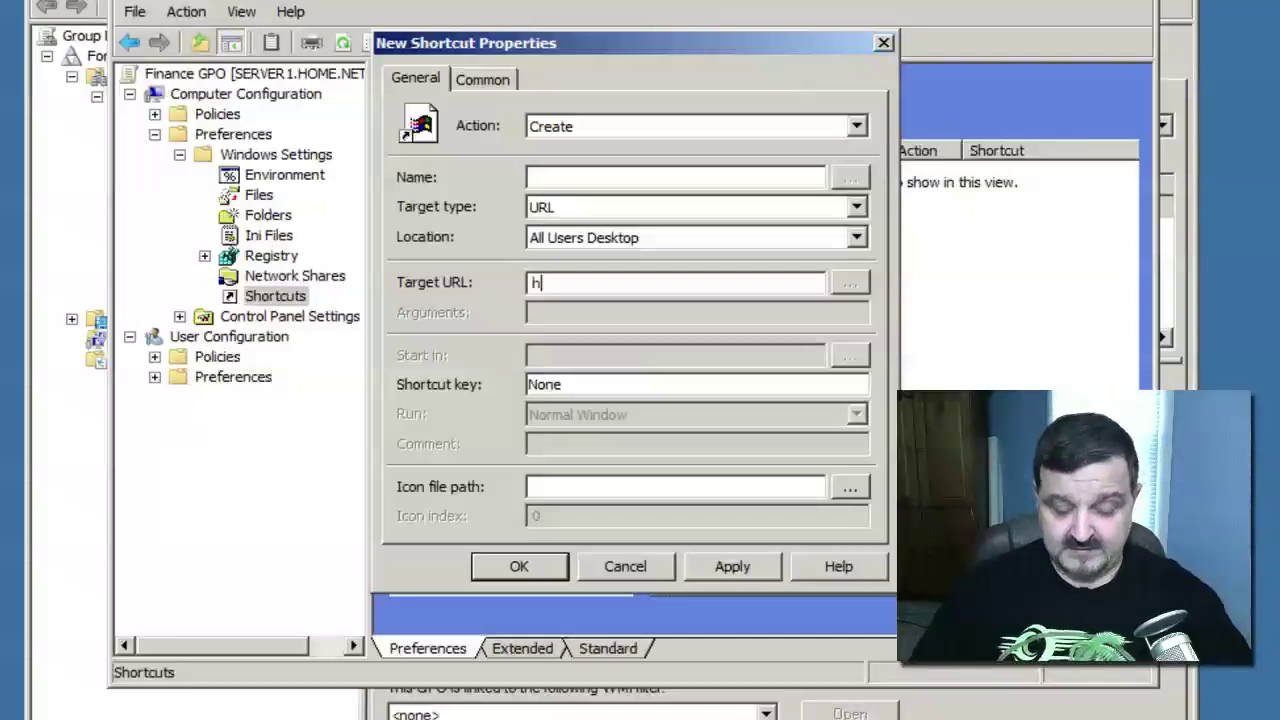
pyautogui.write('ttp://')
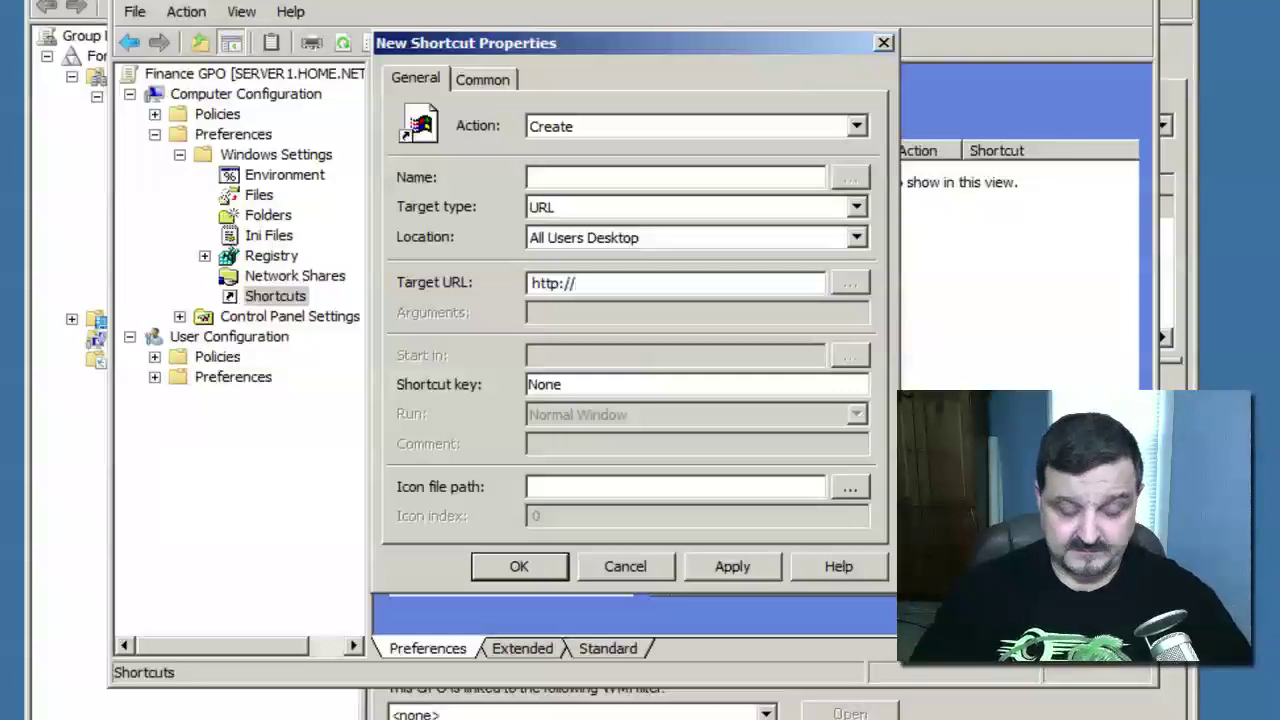
pyautogui.write('www.goog')
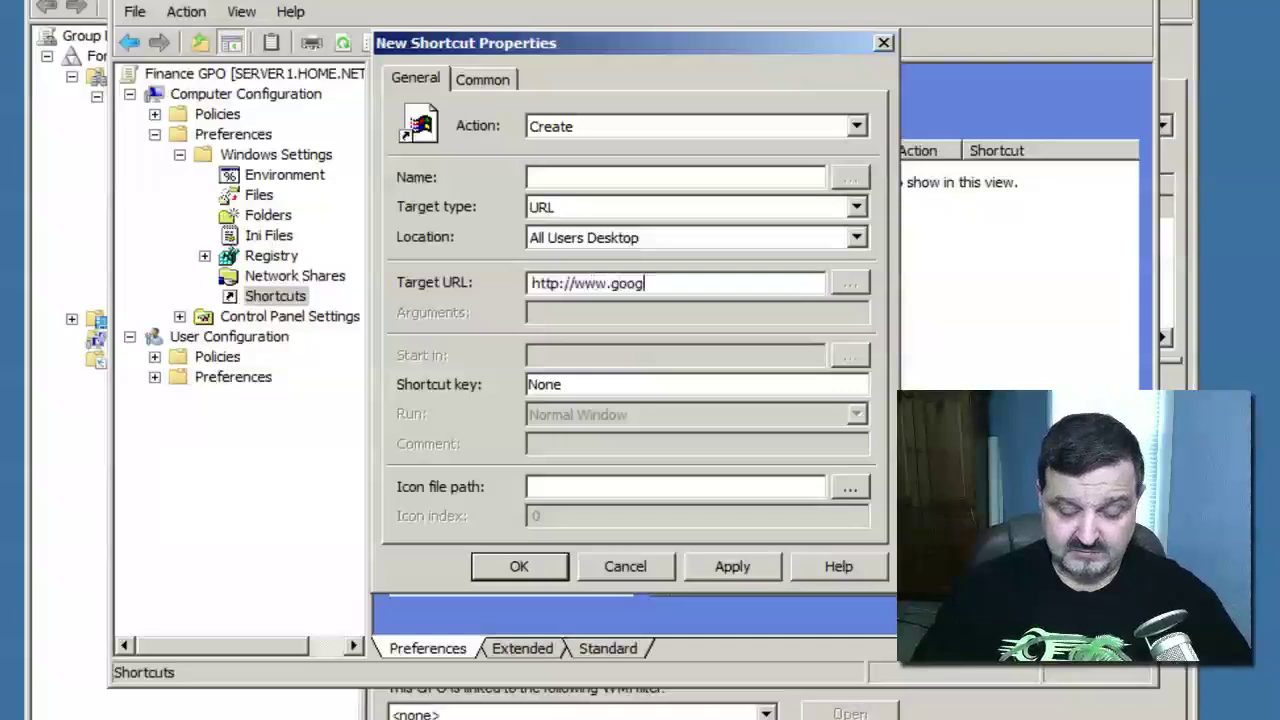
pyautogui.write('le.com')
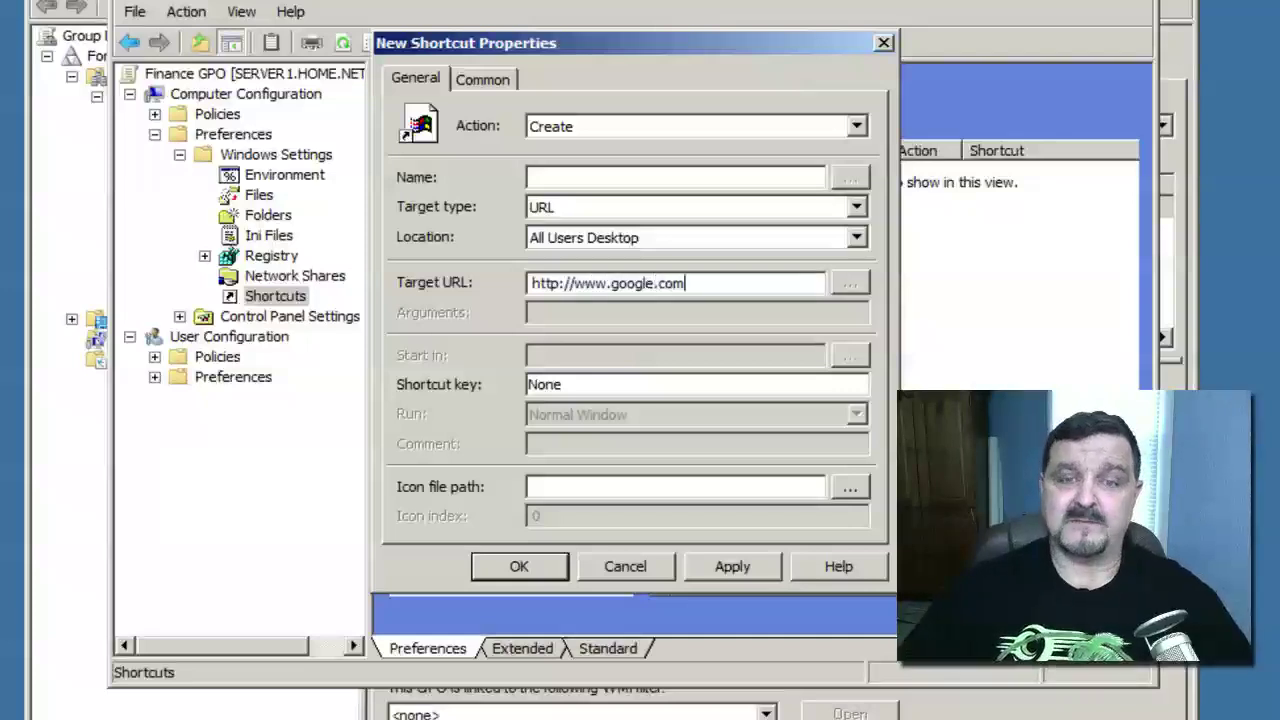
# Step: After the empty-name warning, re-enter the name Google and save the shortcut preference
pyautogui.click(731, 566)
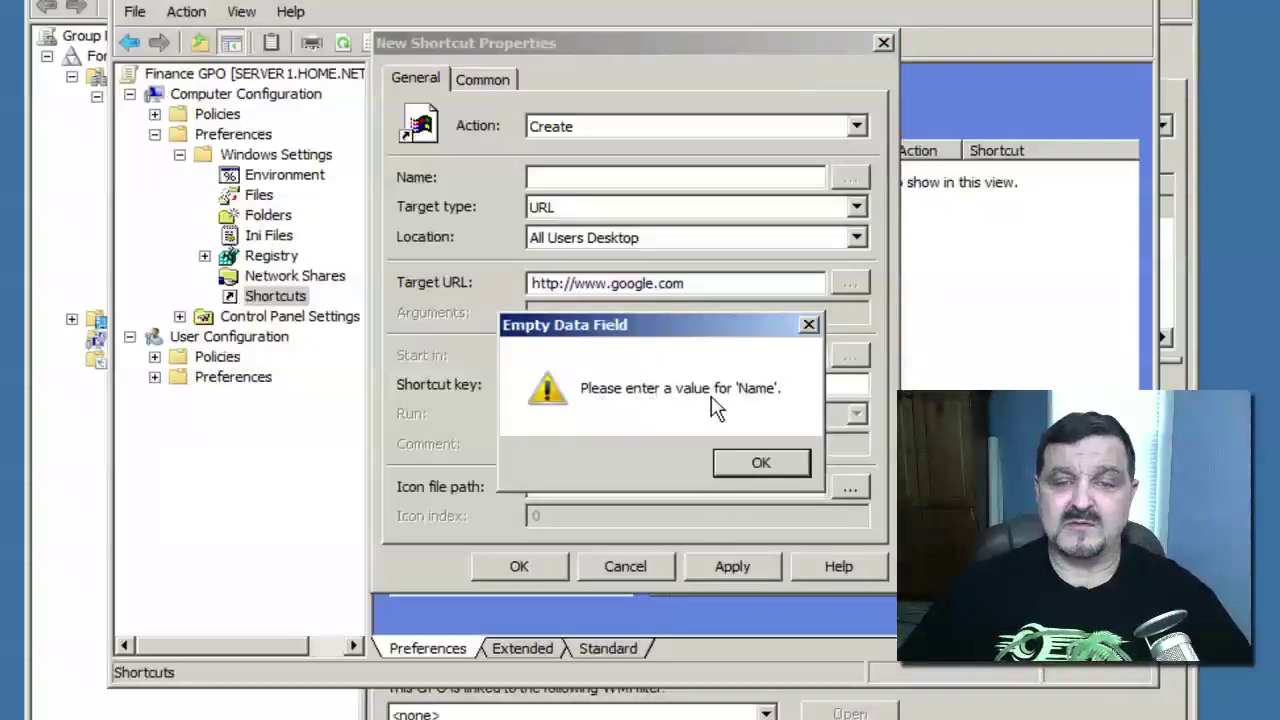
pyautogui.click(763, 461)
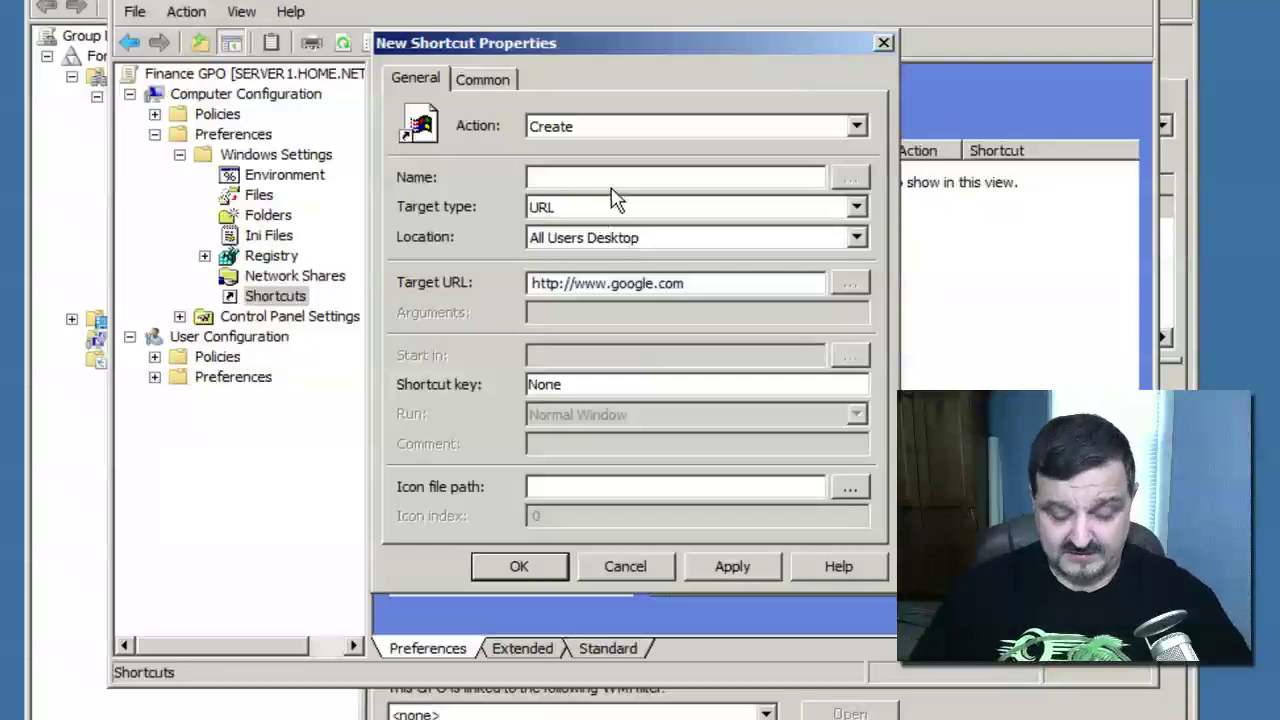
pyautogui.write('Google')
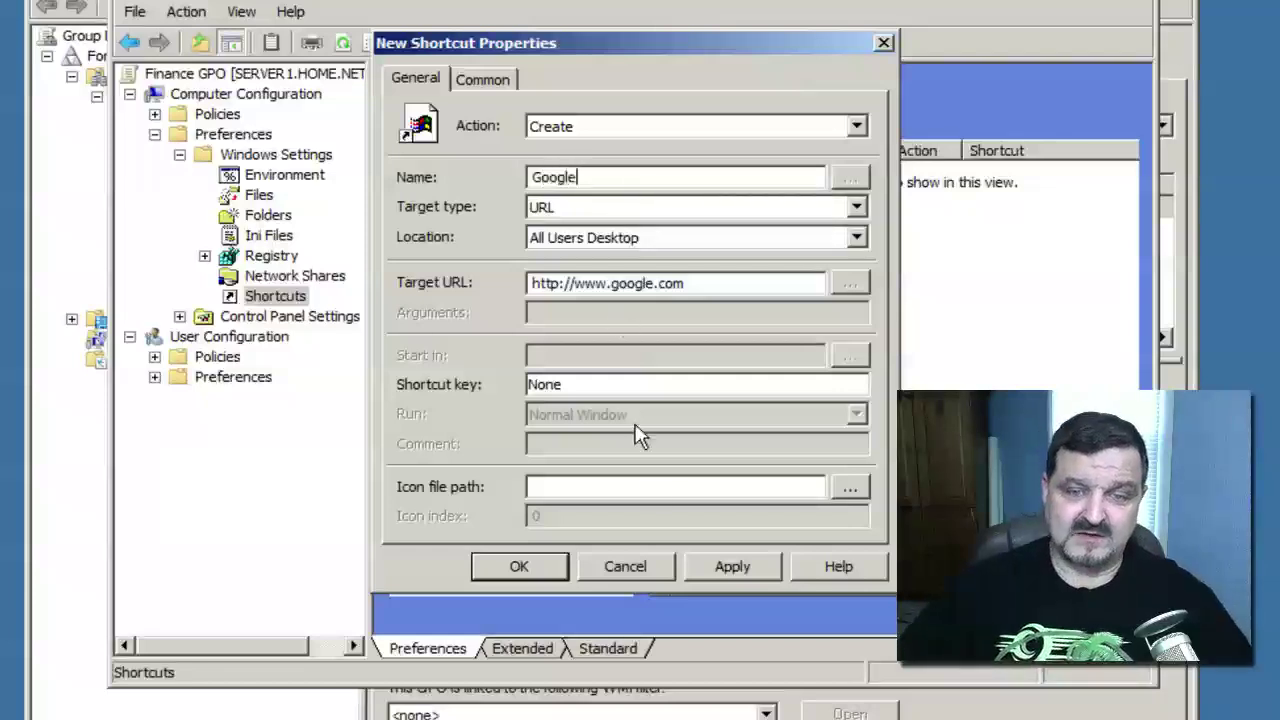
pyautogui.click(730, 566)
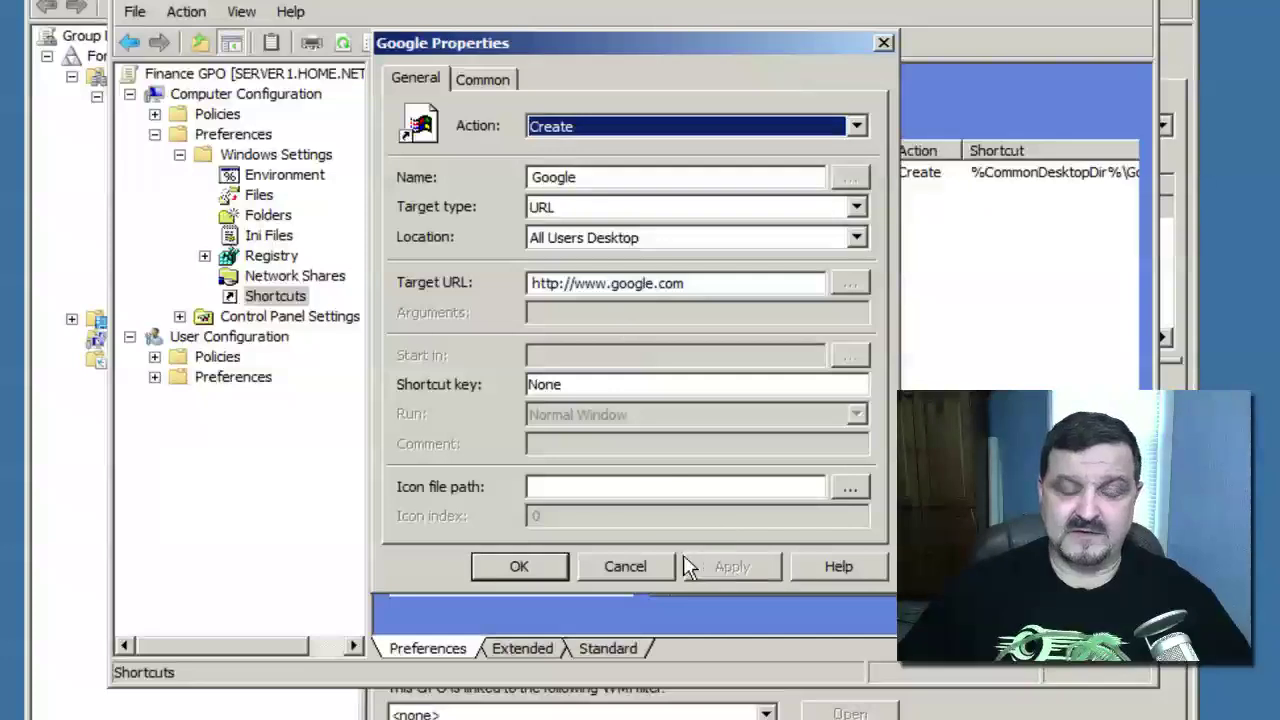
pyautogui.click(520, 566)
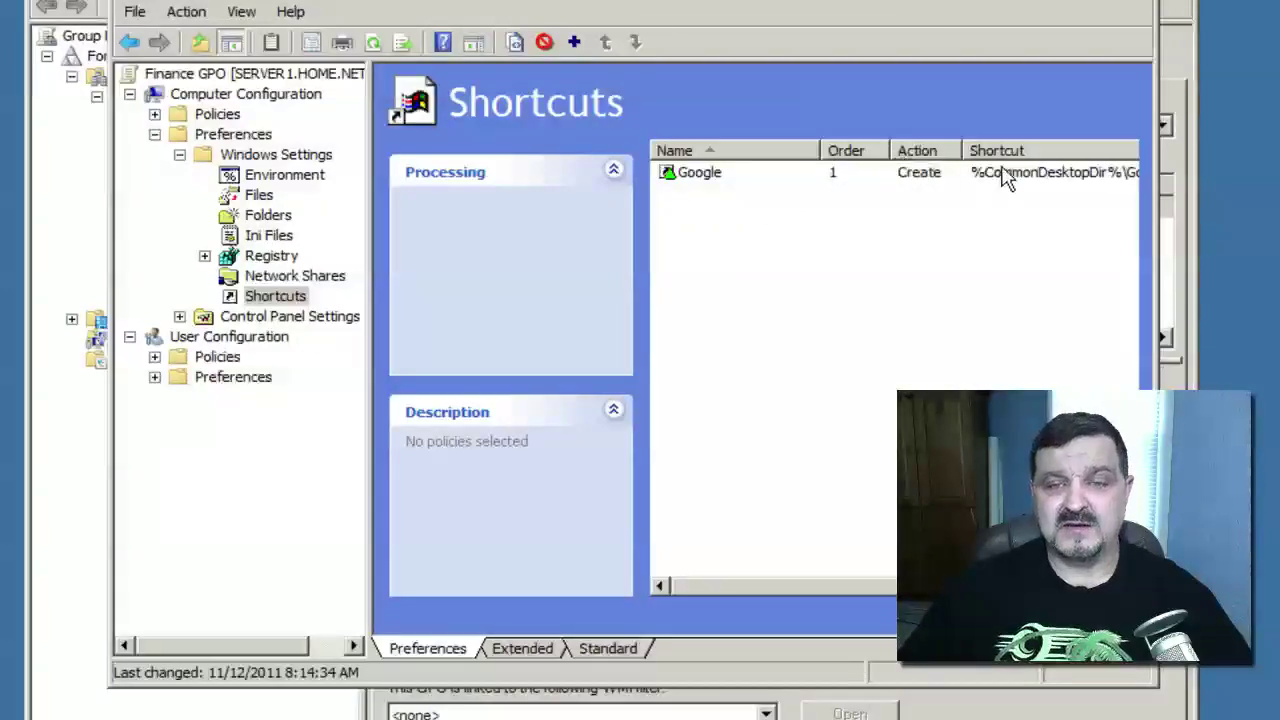
pyautogui.moveTo(815, 585); pyautogui.dragTo(920, 585)
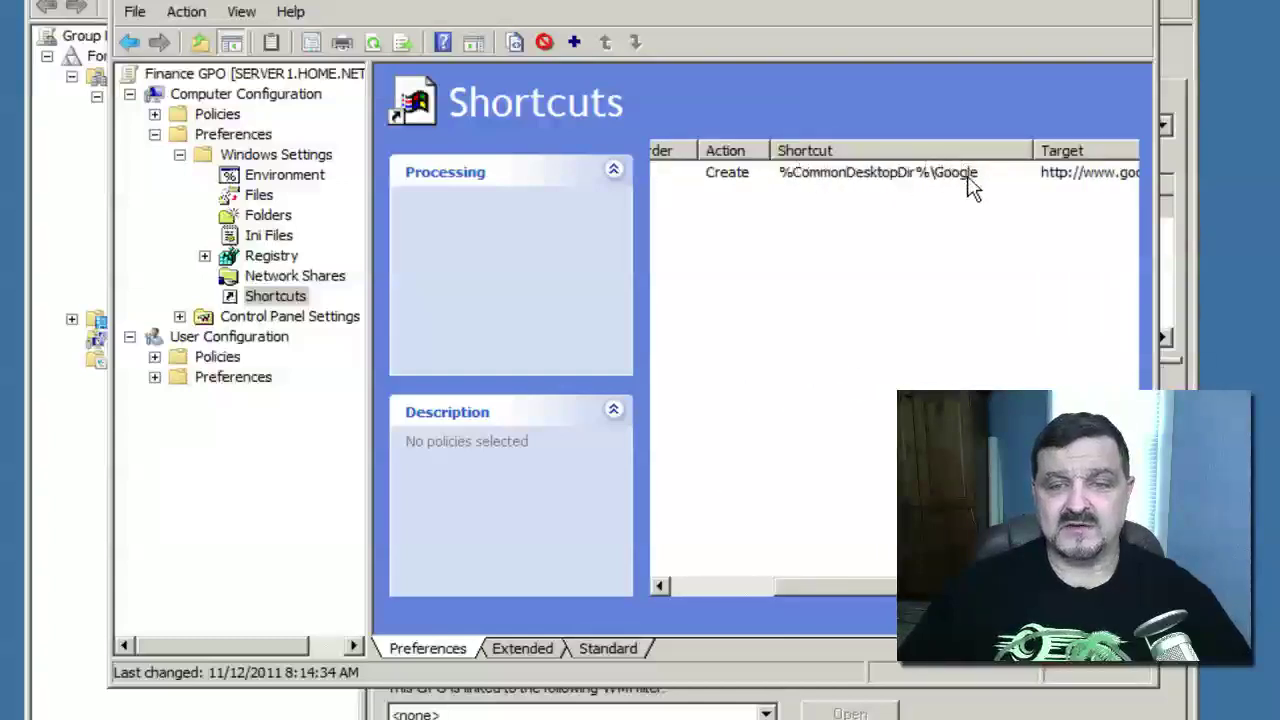
pyautogui.moveTo(920, 585); pyautogui.dragTo(1006, 585)
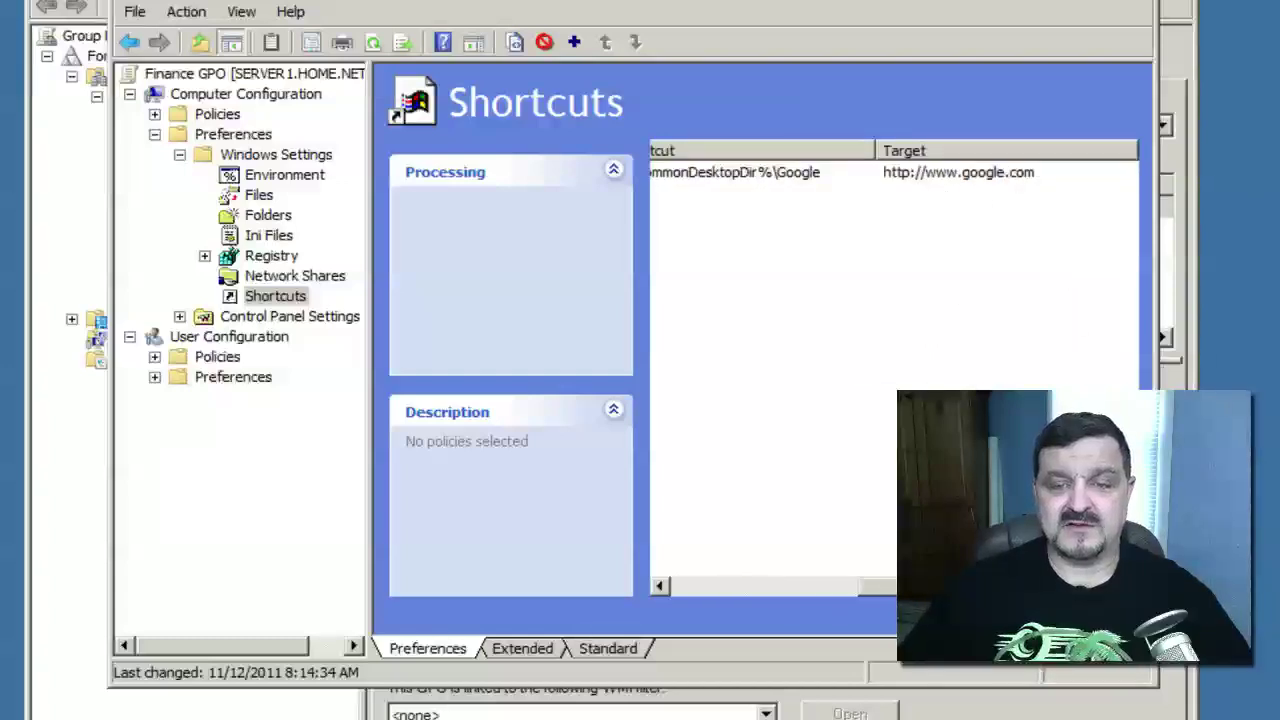
pyautogui.moveTo(917, 586); pyautogui.dragTo(732, 587)
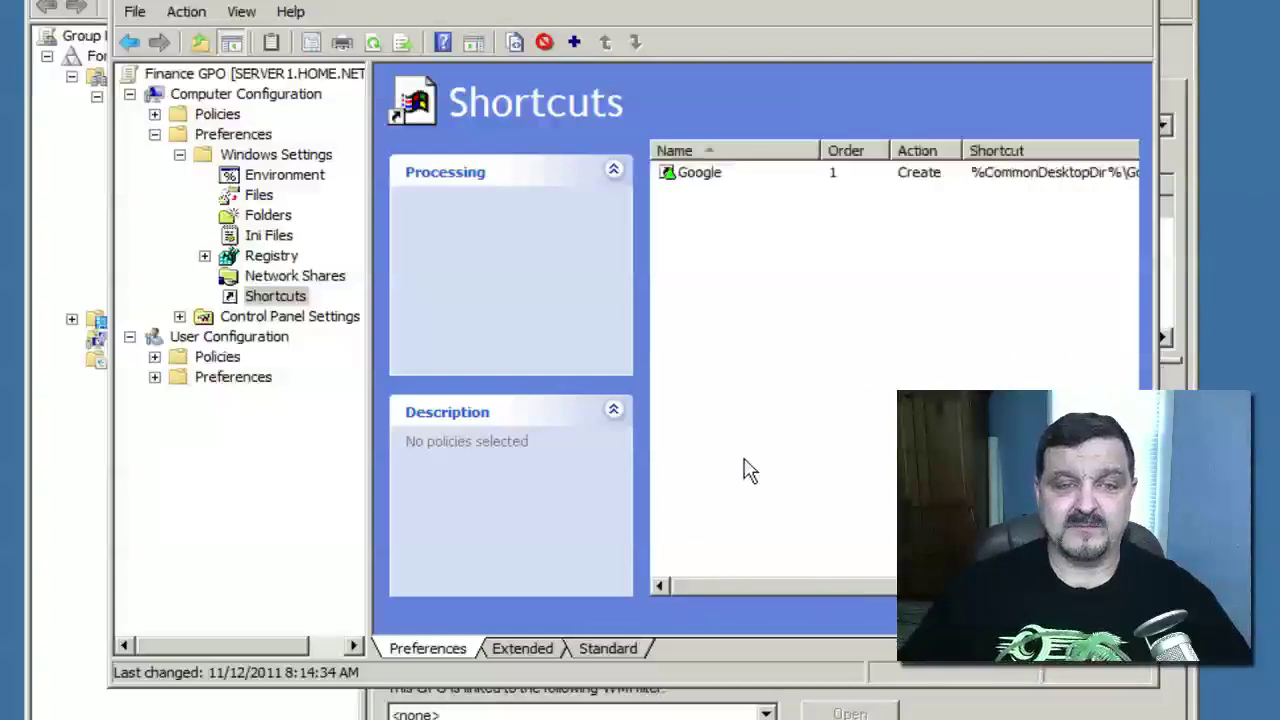